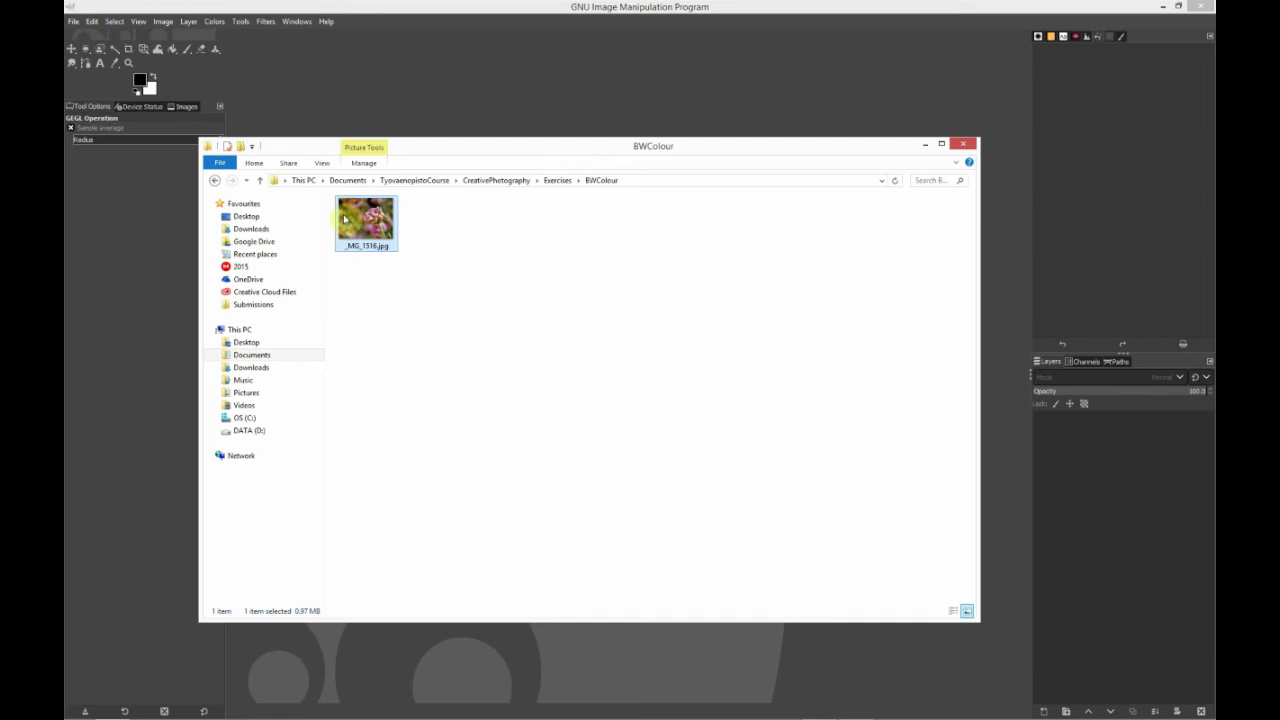
# Open the photo _MG_1516.jpg from the BWColour folder in GIMP.
pyautogui.click(358, 224)
pyautogui.moveTo(360, 224); pyautogui.dragTo(473, 107)
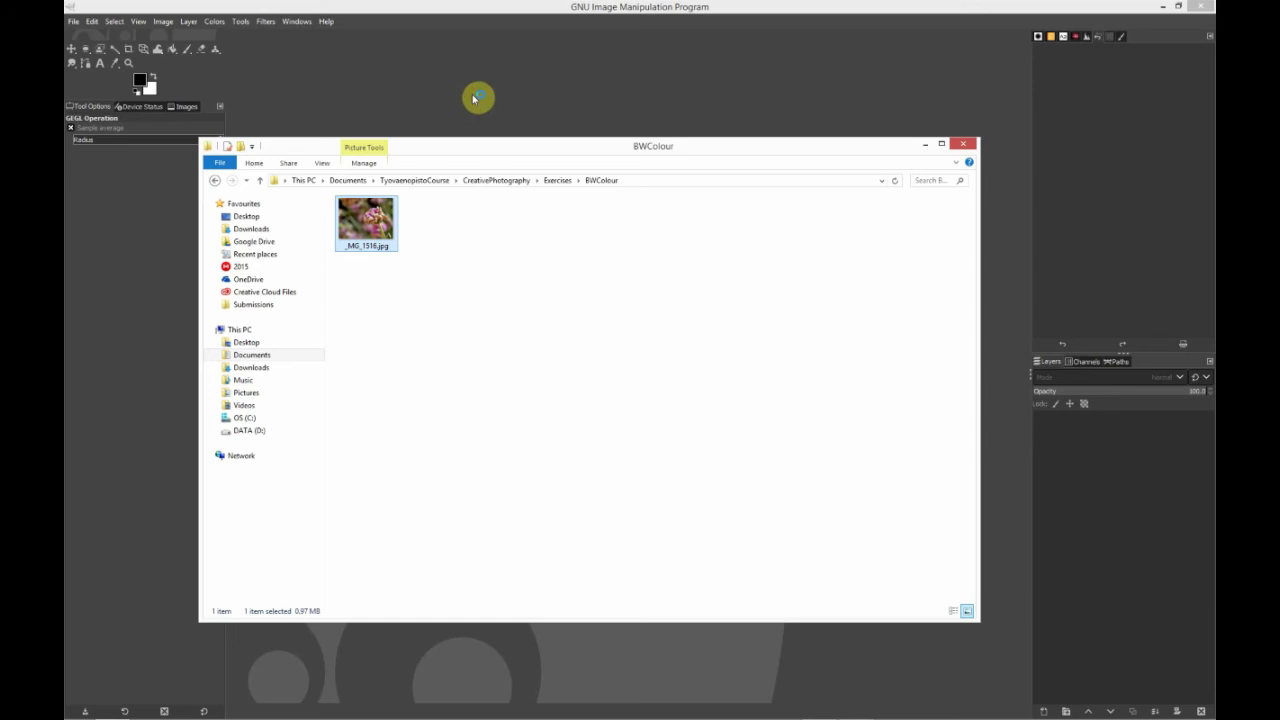
pyautogui.moveTo(474, 98); pyautogui.dragTo(474, 100)
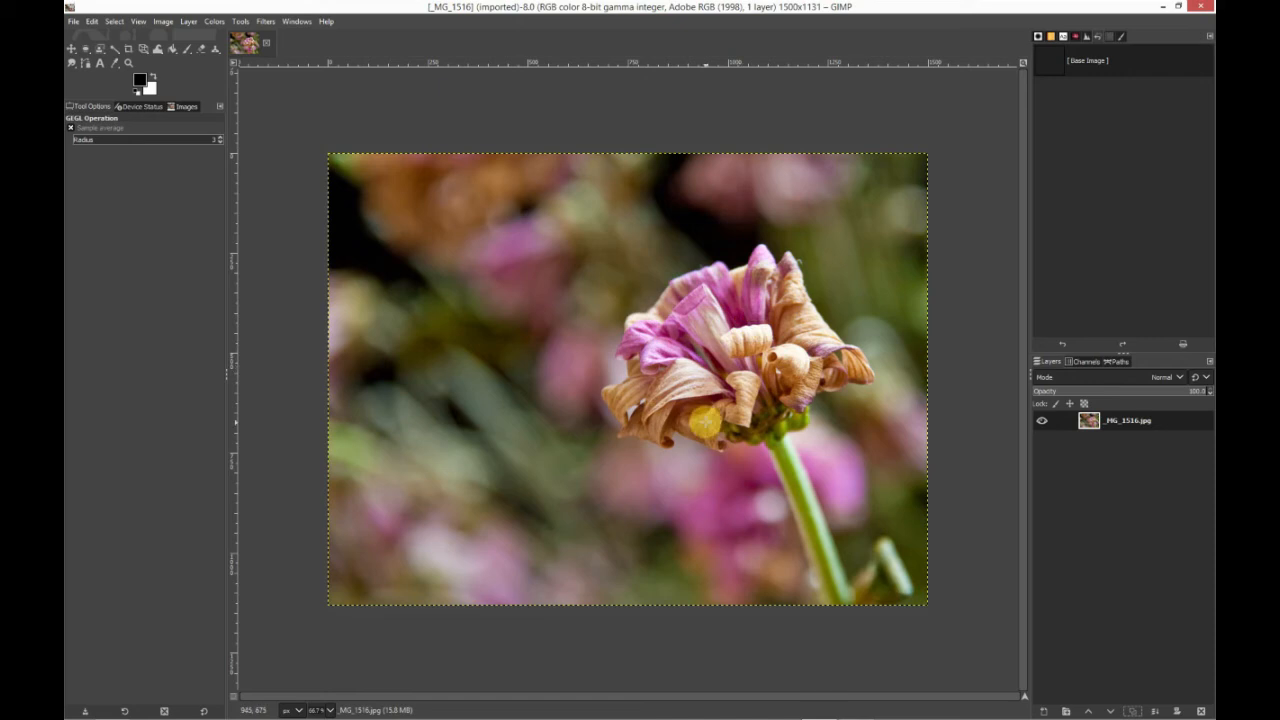
# Duplicate the photo layer and turn the copy black and white by setting its Saturation scale to 0.
pyautogui.click(1136, 712)
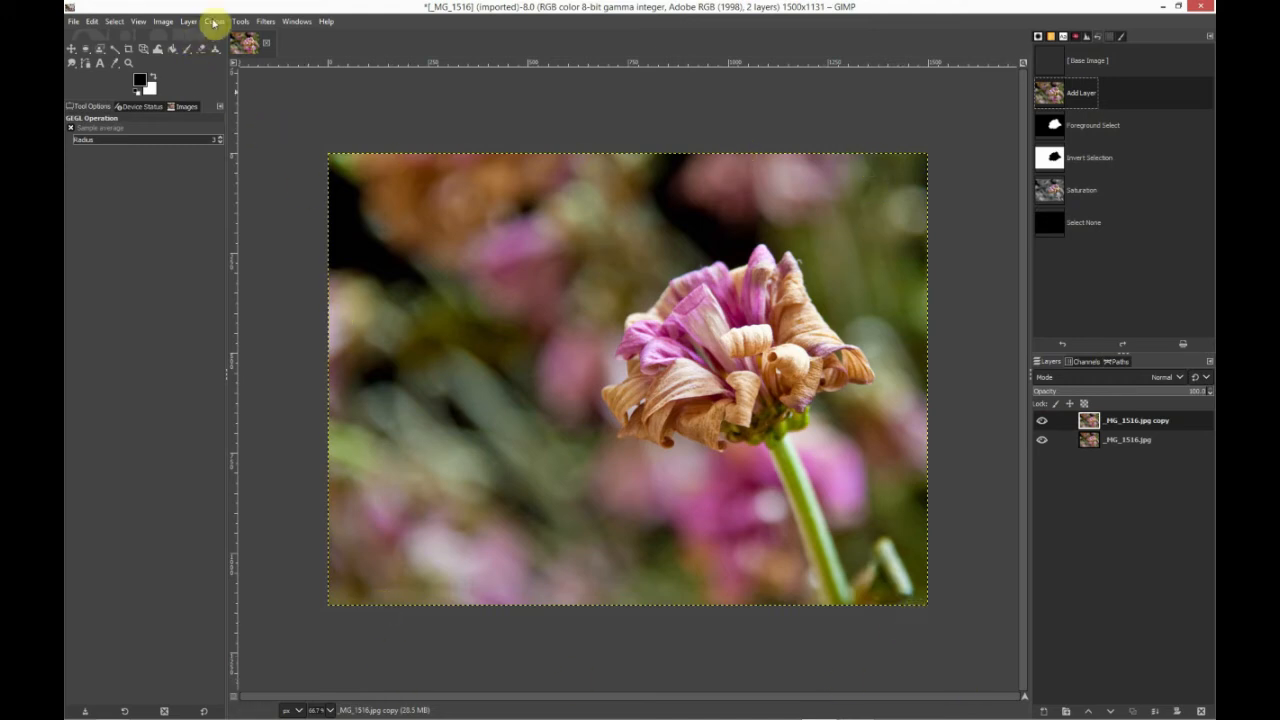
pyautogui.click(213, 22)
pyautogui.click(202, 22)
pyautogui.click(212, 22)
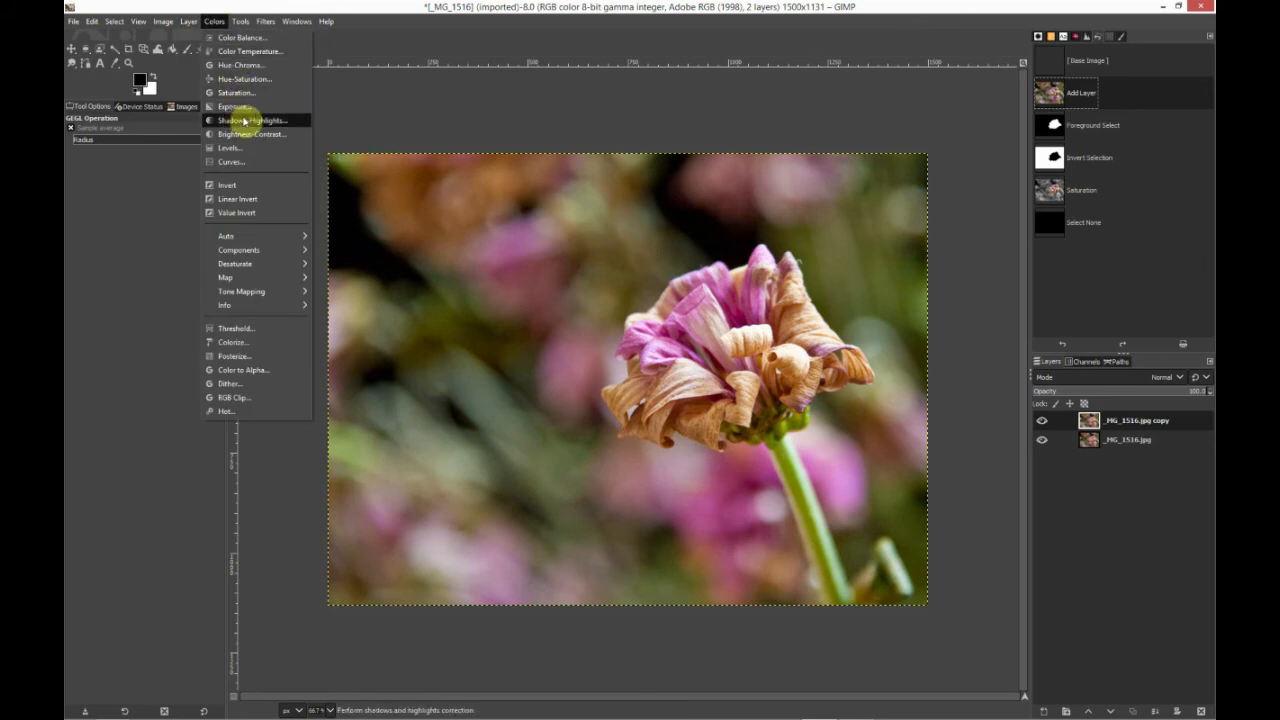
pyautogui.click(241, 97)
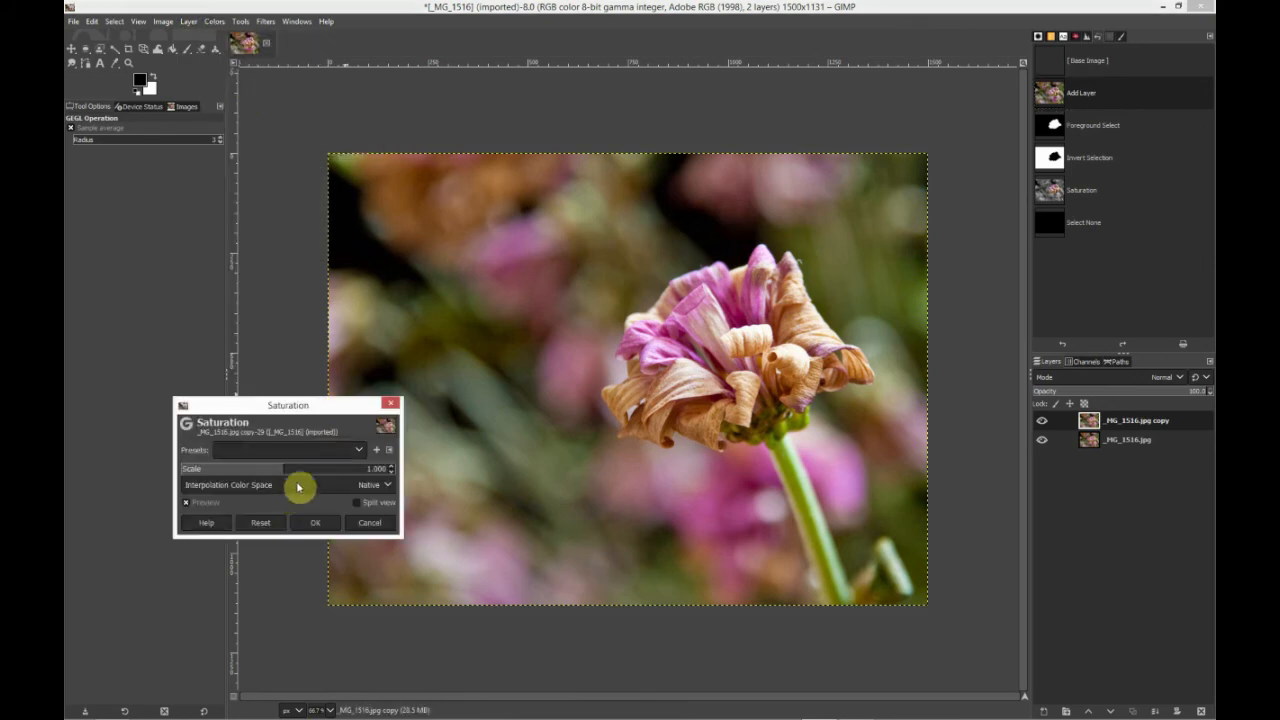
pyautogui.moveTo(280, 472); pyautogui.dragTo(140, 474)
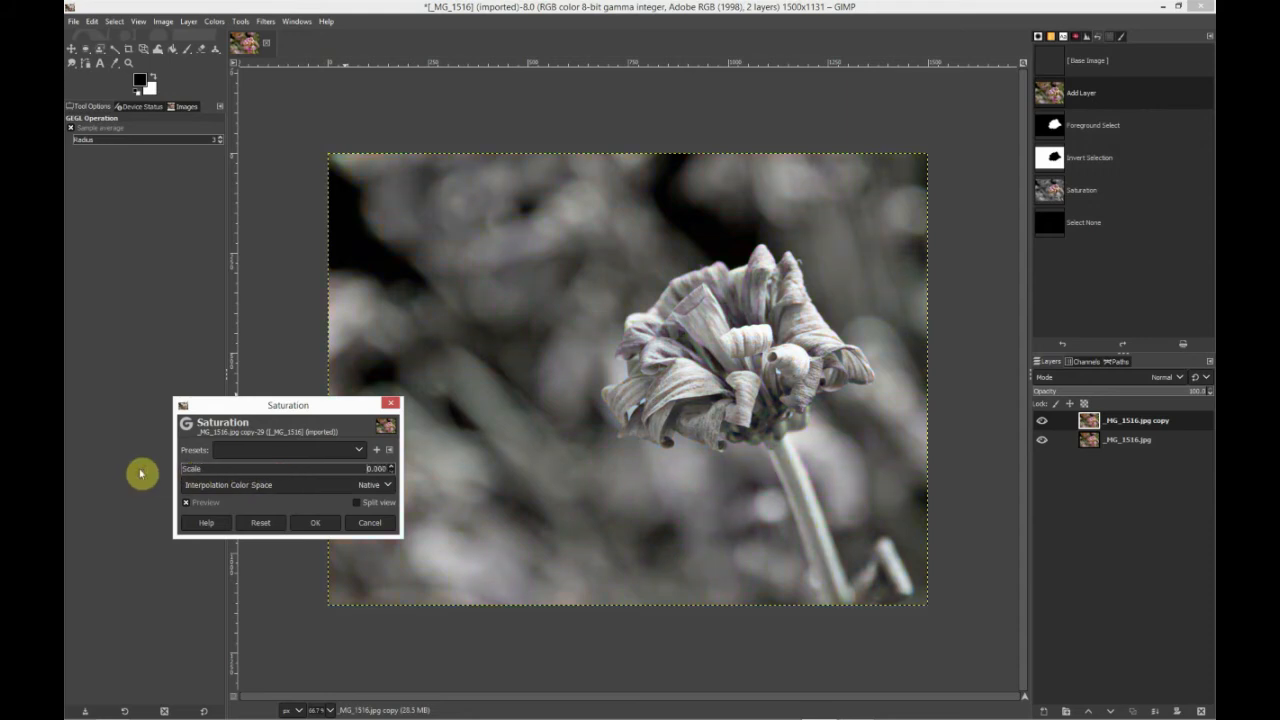
pyautogui.click(316, 522)
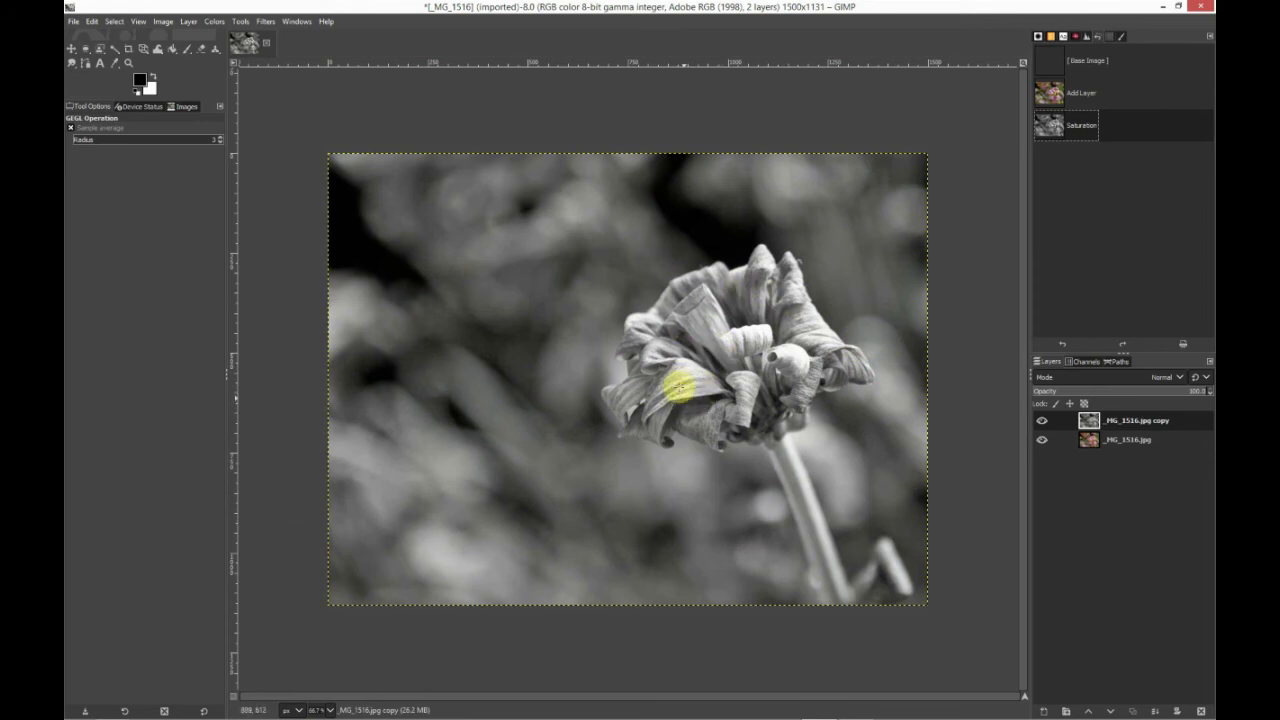
# Hide the black-and-white copy and roughly outline the flower head on the _MG_1516.jpg layer with Foreground Select.
pyautogui.click(1043, 422)
pyautogui.click(1092, 441)
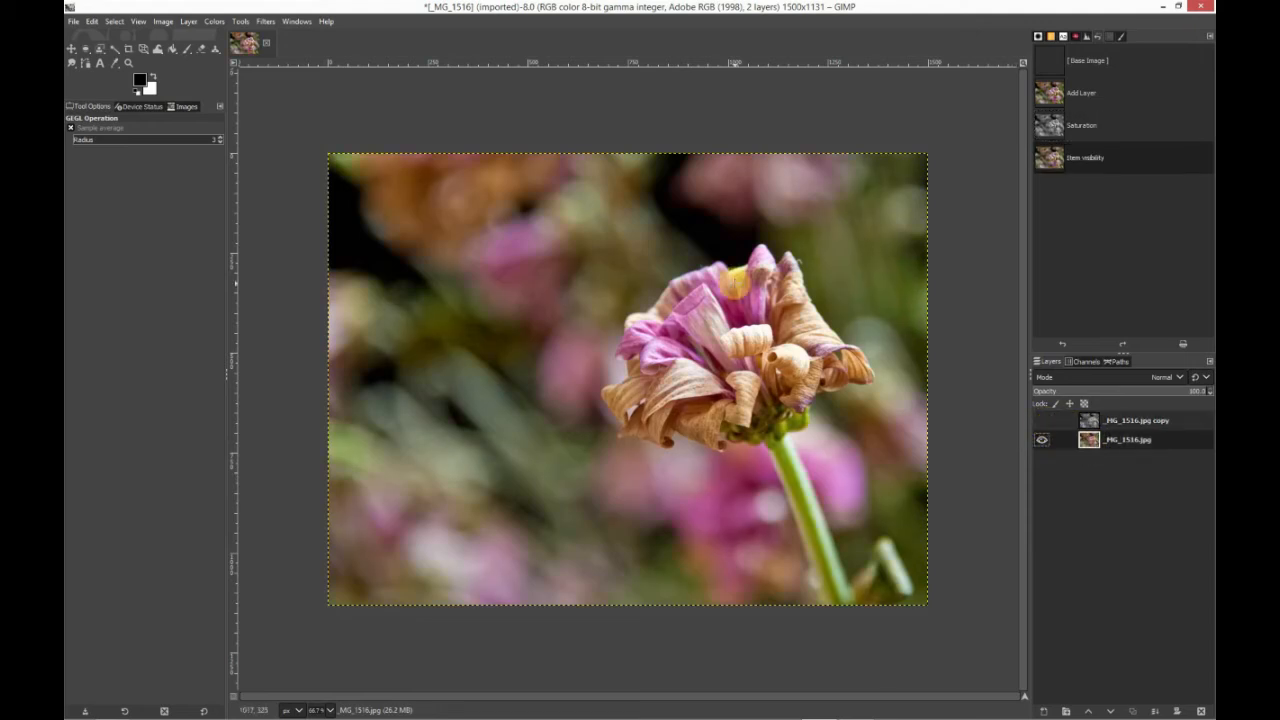
pyautogui.click(241, 22)
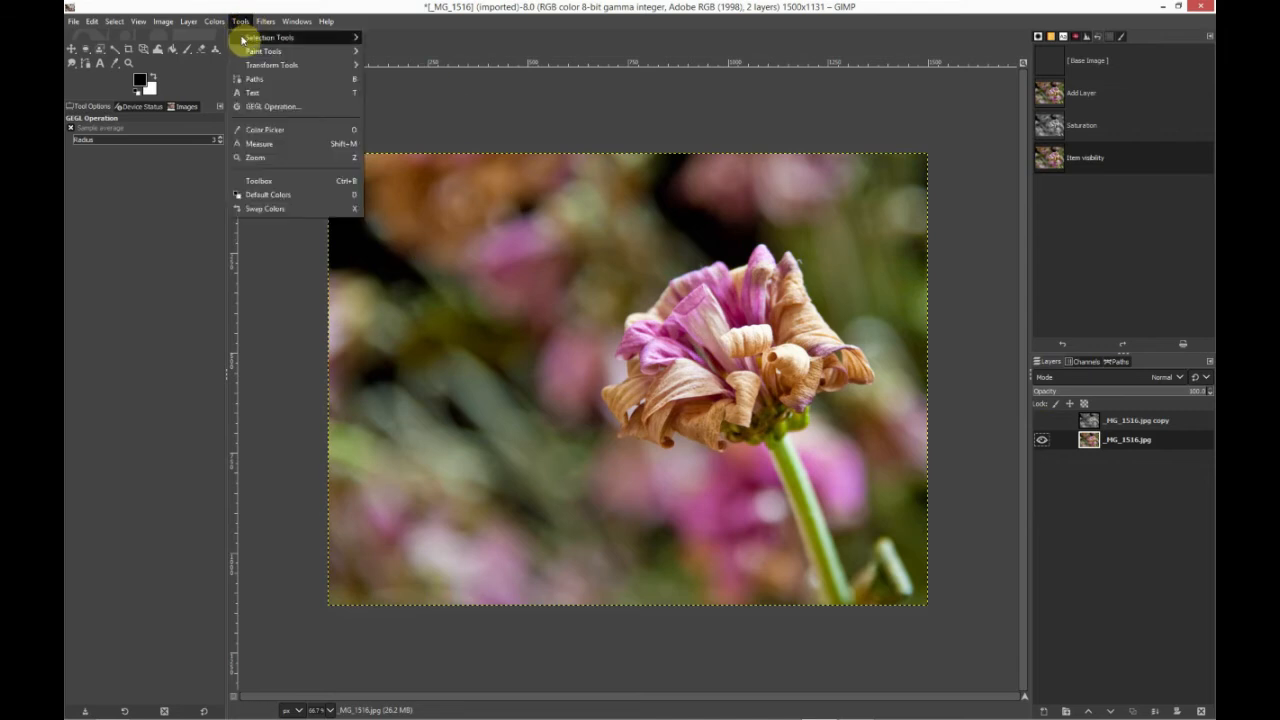
pyautogui.moveTo(245, 22)
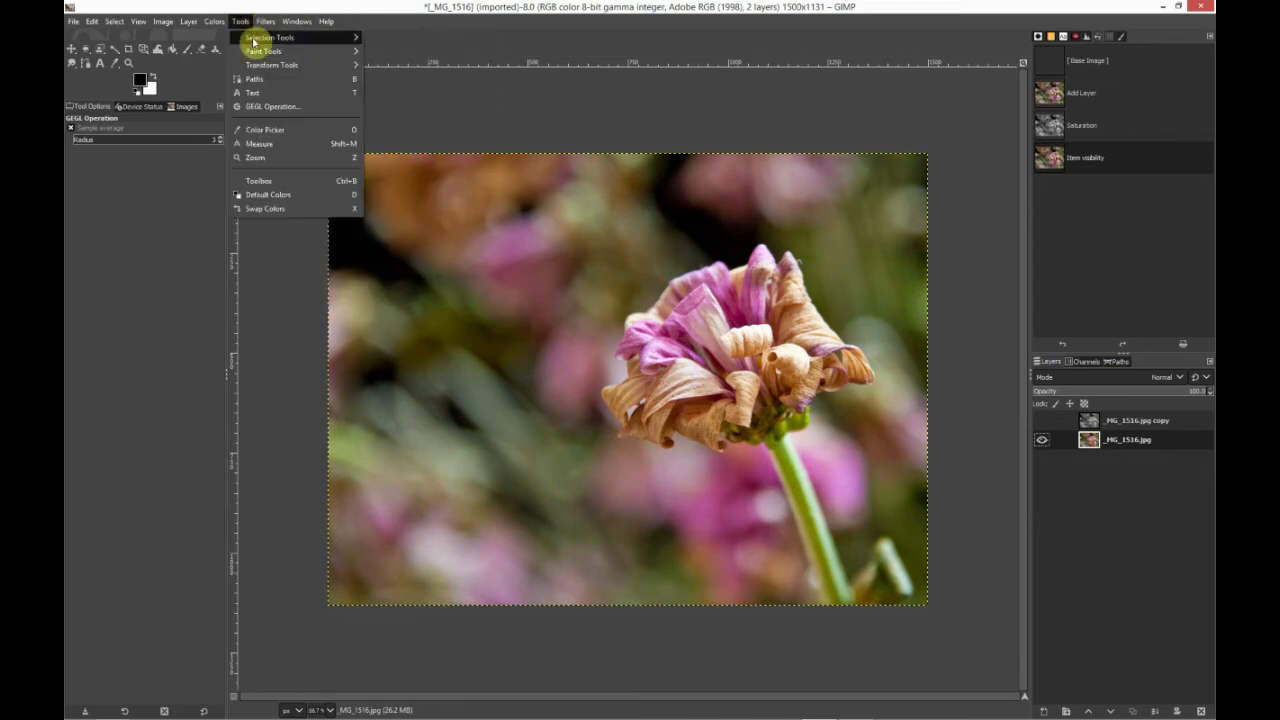
pyautogui.moveTo(337, 37)
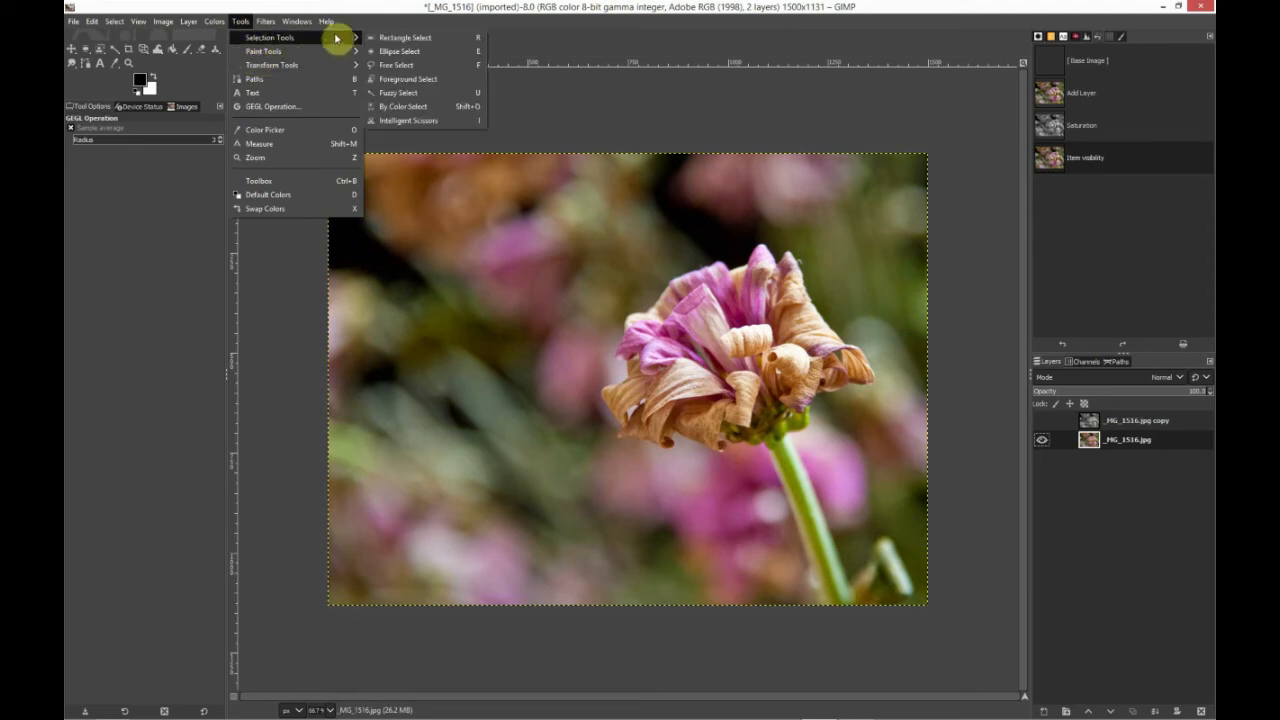
pyautogui.click(405, 79)
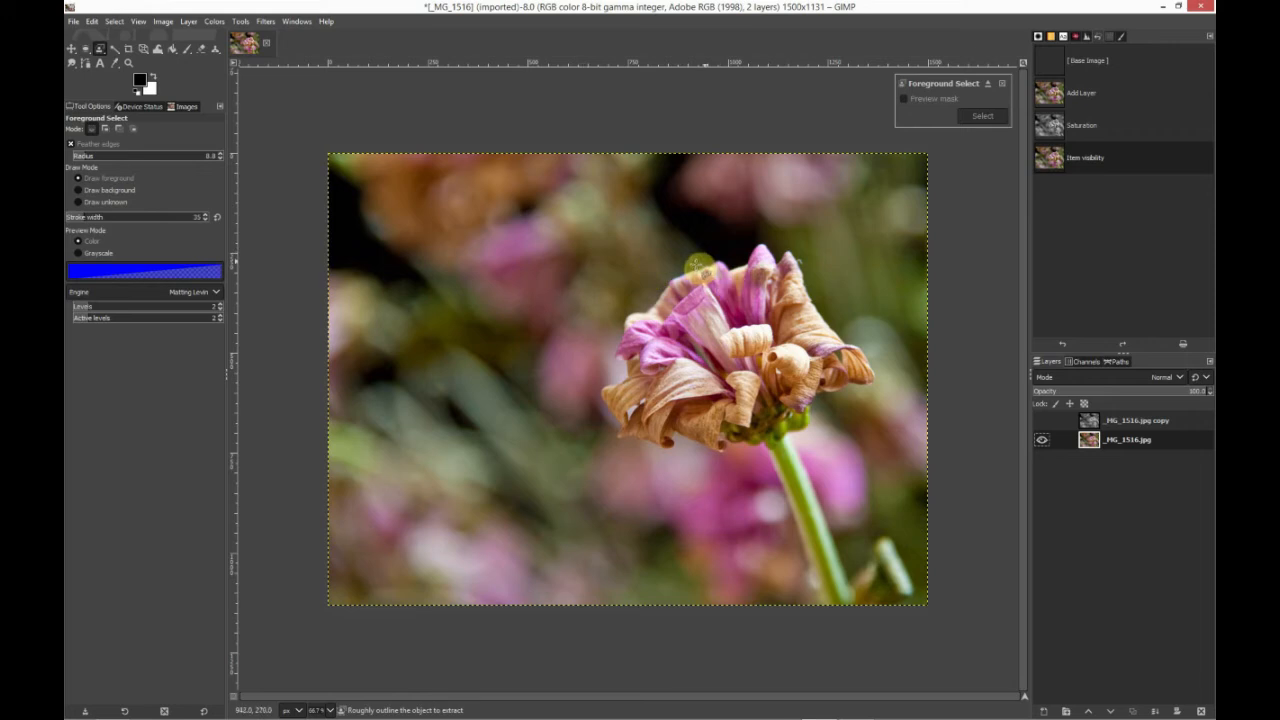
pyautogui.click(690, 268)
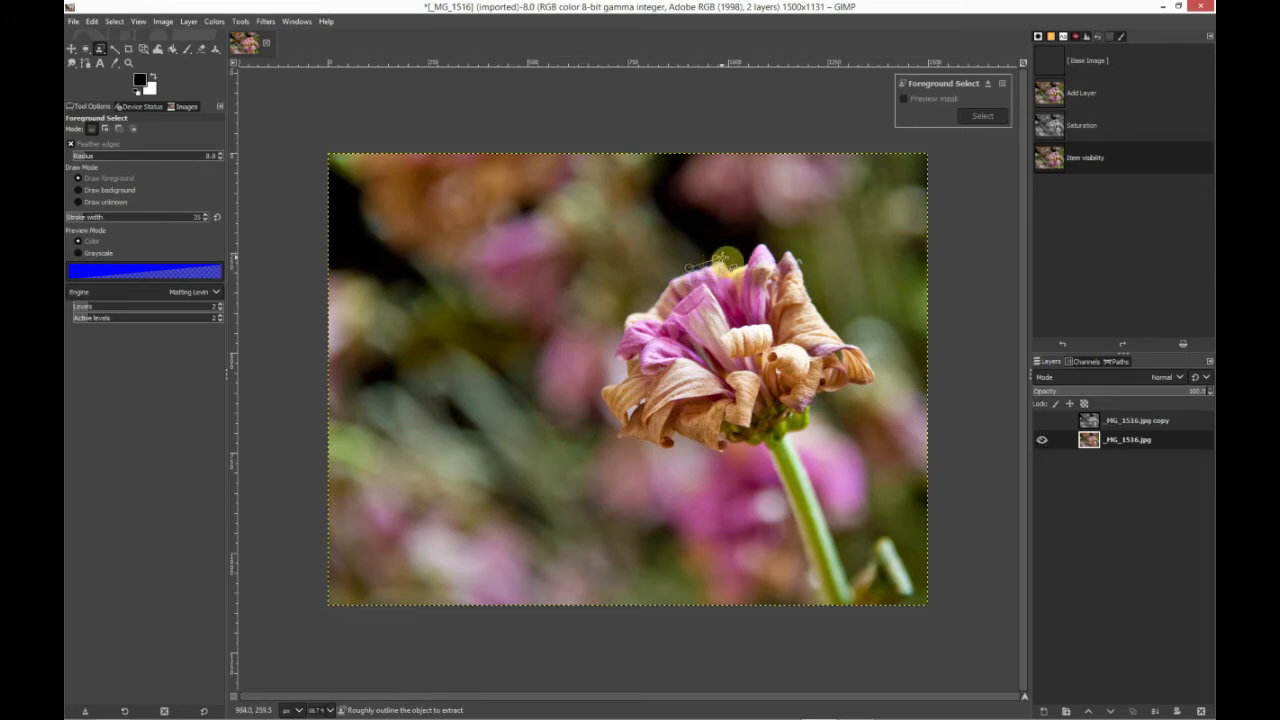
pyautogui.click(716, 258)
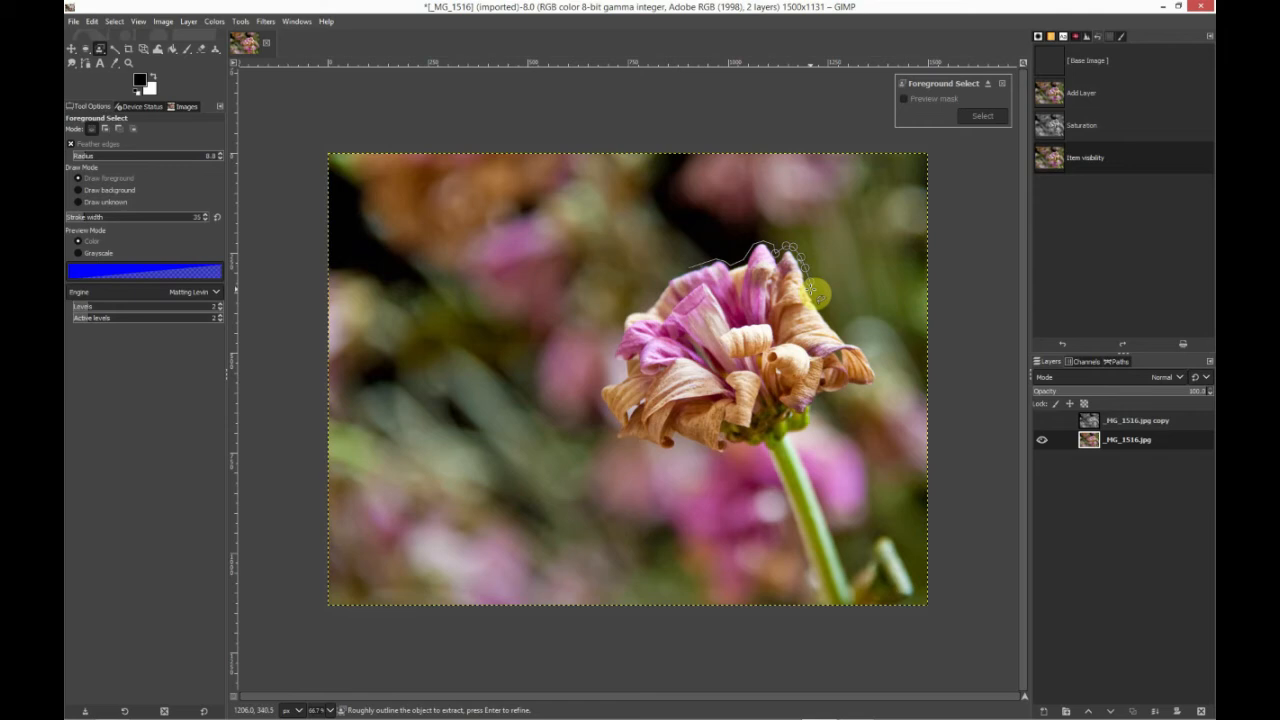
pyautogui.moveTo(810, 289); pyautogui.dragTo(832, 308)
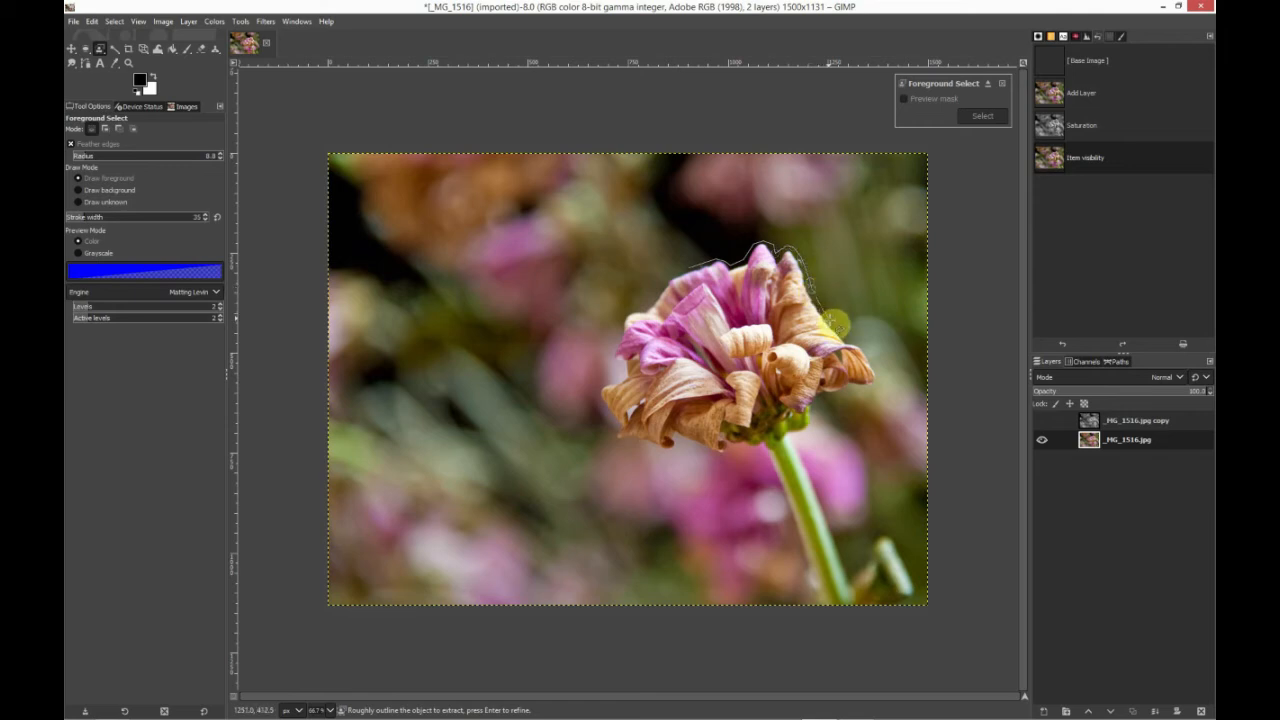
pyautogui.moveTo(858, 344)
pyautogui.mouseDown()
pyautogui.moveTo(878, 386)
pyautogui.moveTo(823, 403)
pyautogui.moveTo(763, 448)
pyautogui.moveTo(719, 459)
pyautogui.moveTo(687, 444)
pyautogui.moveTo(626, 446)
pyautogui.moveTo(594, 396)
pyautogui.moveTo(626, 374)
pyautogui.moveTo(618, 316)
pyautogui.moveTo(687, 267)
pyautogui.mouseUp()
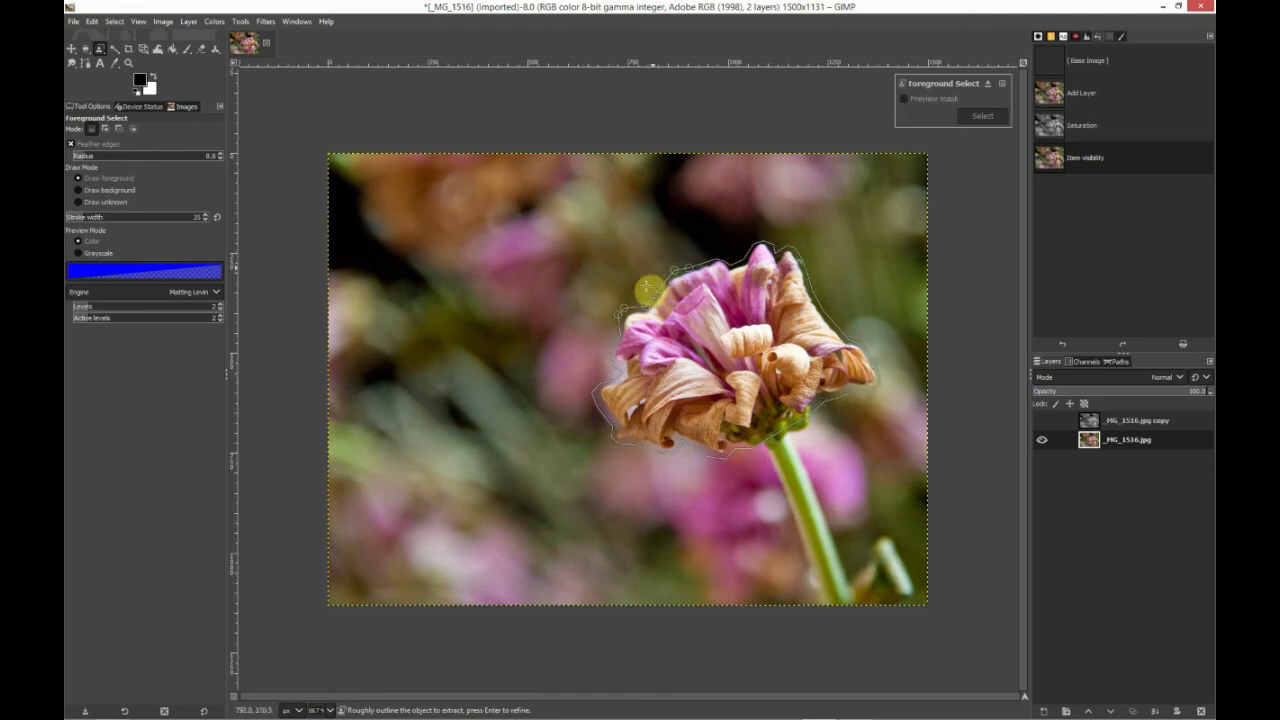
pyautogui.click(619, 314)
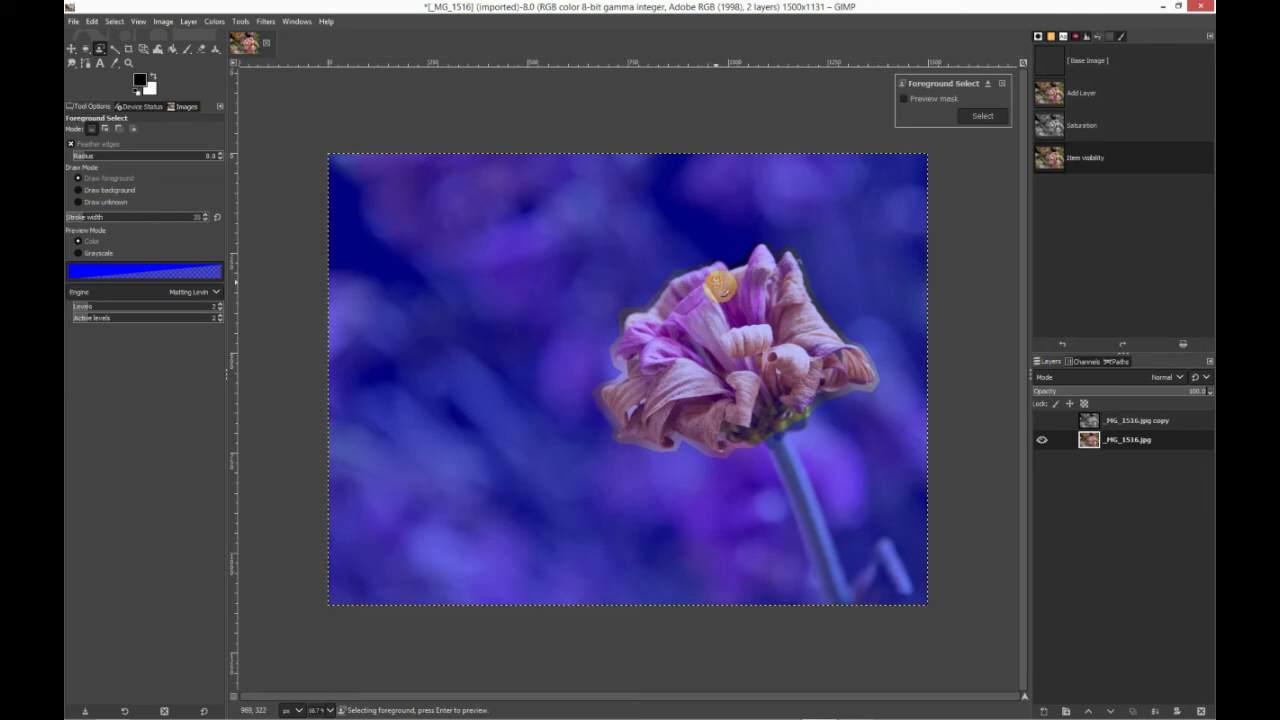
# Mark the petals as foreground and create the flower selection with a feather radius of 10.
pyautogui.moveTo(718, 285)
pyautogui.mouseDown()
pyautogui.moveTo(642, 327)
pyautogui.moveTo(649, 385)
pyautogui.moveTo(624, 404)
pyautogui.moveTo(653, 430)
pyautogui.moveTo(672, 418)
pyautogui.moveTo(753, 426)
pyautogui.moveTo(811, 380)
pyautogui.moveTo(851, 374)
pyautogui.moveTo(790, 278)
pyautogui.moveTo(761, 271)
pyautogui.moveTo(680, 321)
pyautogui.moveTo(654, 391)
pyautogui.moveTo(664, 353)
pyautogui.moveTo(715, 357)
pyautogui.moveTo(722, 313)
pyautogui.moveTo(760, 374)
pyautogui.moveTo(754, 332)
pyautogui.moveTo(785, 314)
pyautogui.moveTo(777, 297)
pyautogui.moveTo(789, 306)
pyautogui.moveTo(751, 300)
pyautogui.moveTo(778, 297)
pyautogui.moveTo(709, 399)
pyautogui.moveTo(756, 393)
pyautogui.moveTo(795, 358)
pyautogui.moveTo(799, 345)
pyautogui.moveTo(652, 409)
pyautogui.moveTo(684, 343)
pyautogui.moveTo(726, 306)
pyautogui.moveTo(784, 291)
pyautogui.moveTo(761, 383)
pyautogui.moveTo(724, 364)
pyautogui.moveTo(775, 347)
pyautogui.moveTo(771, 307)
pyautogui.moveTo(738, 348)
pyautogui.mouseUp()
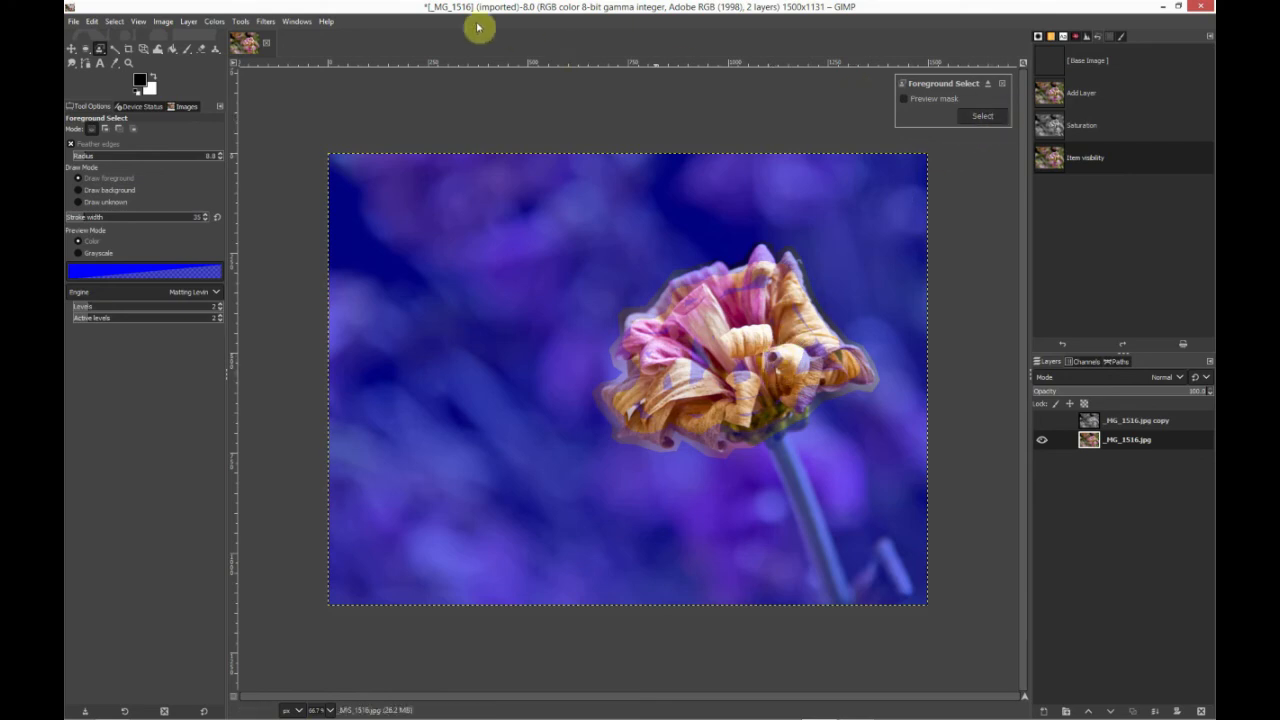
pyautogui.click(188, 157)
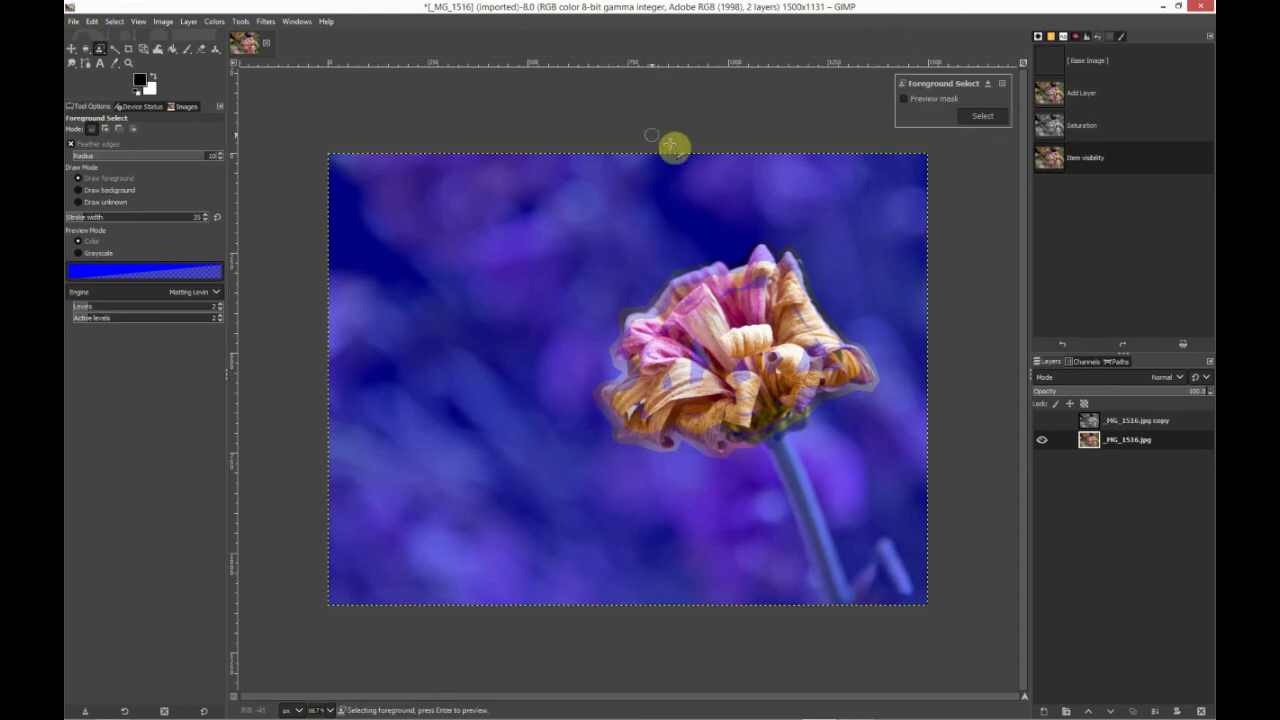
pyautogui.click(985, 116)
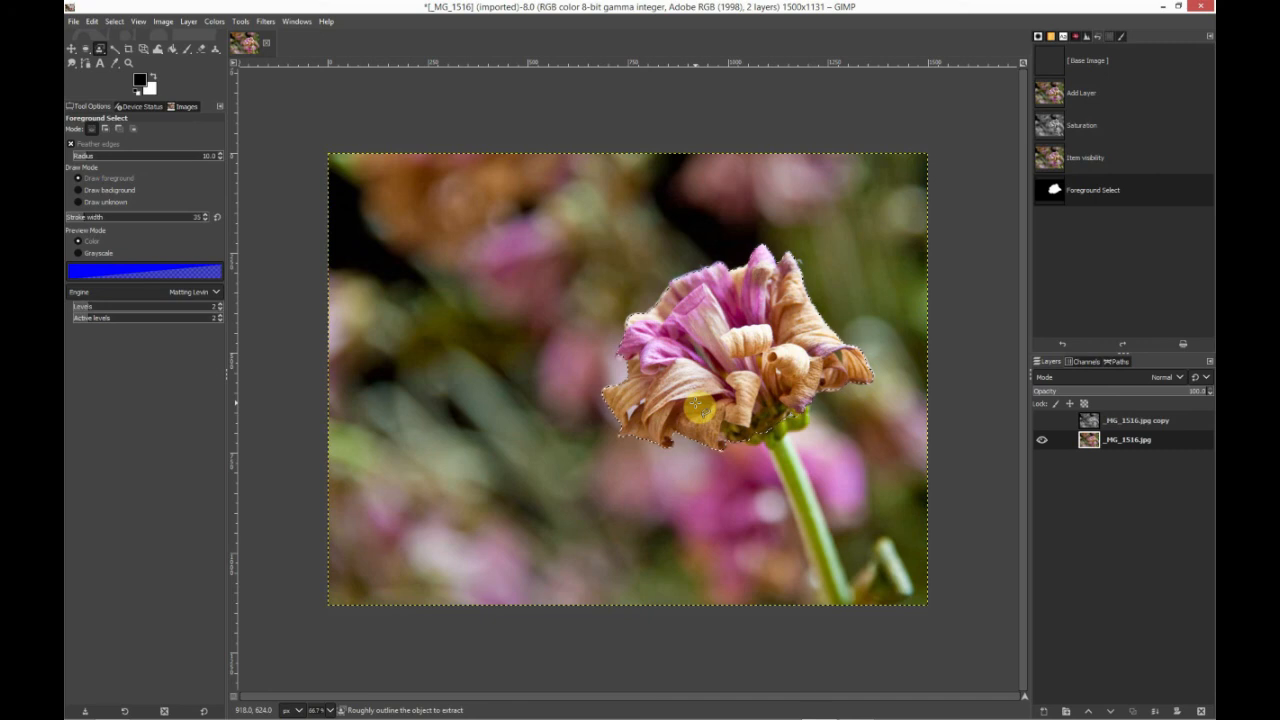
# Try masking the black-and-white copy with the flower selection, and revert to the Foreground Select state in the history.
pyautogui.click(1094, 421)
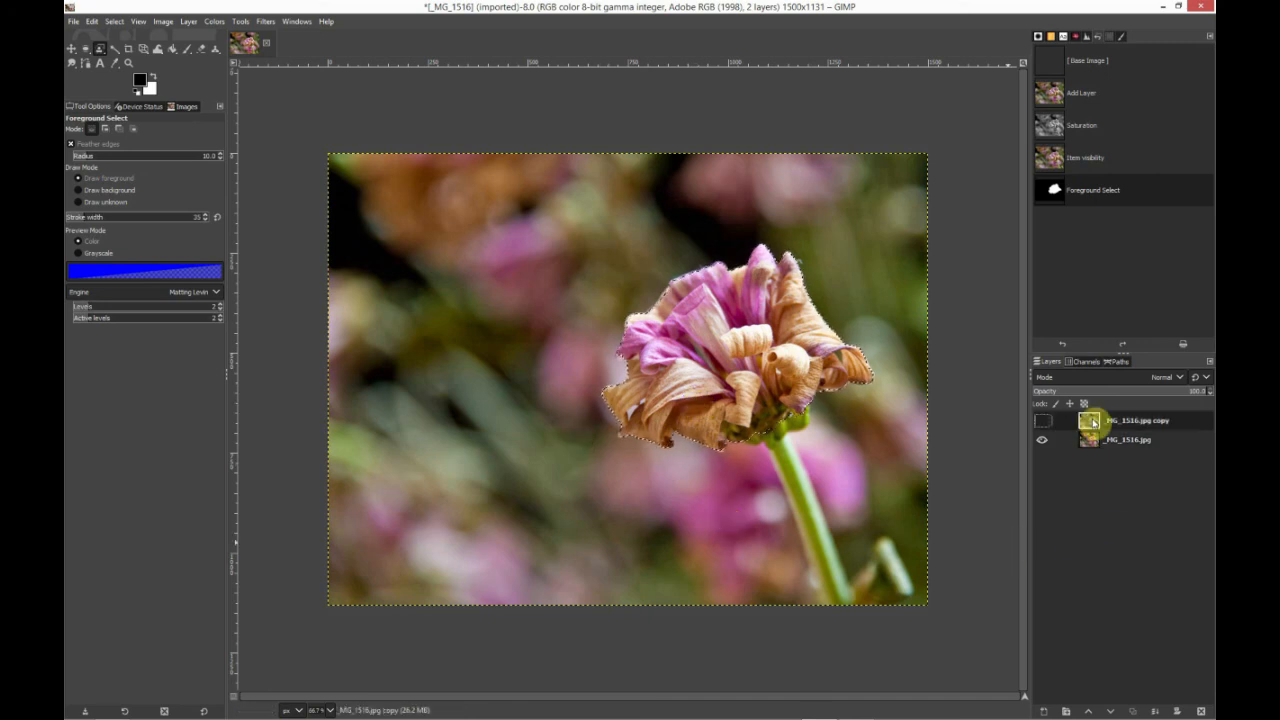
pyautogui.click(1042, 422)
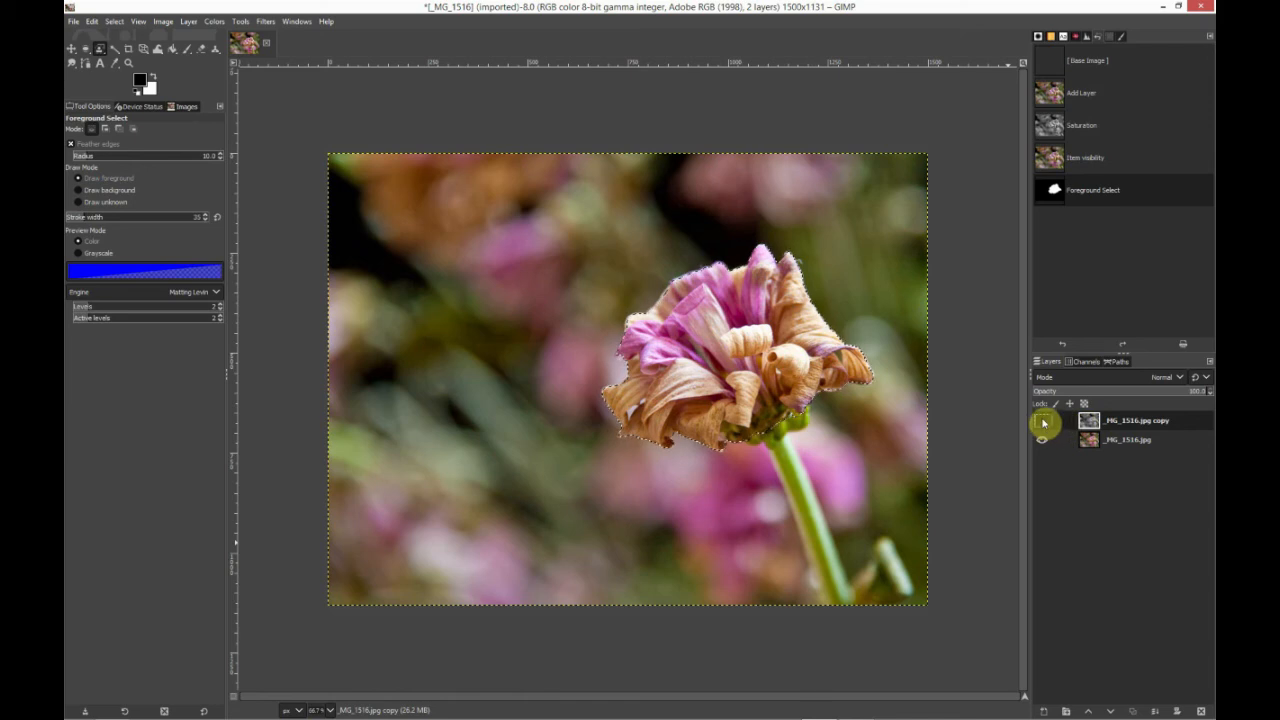
pyautogui.click(1043, 422)
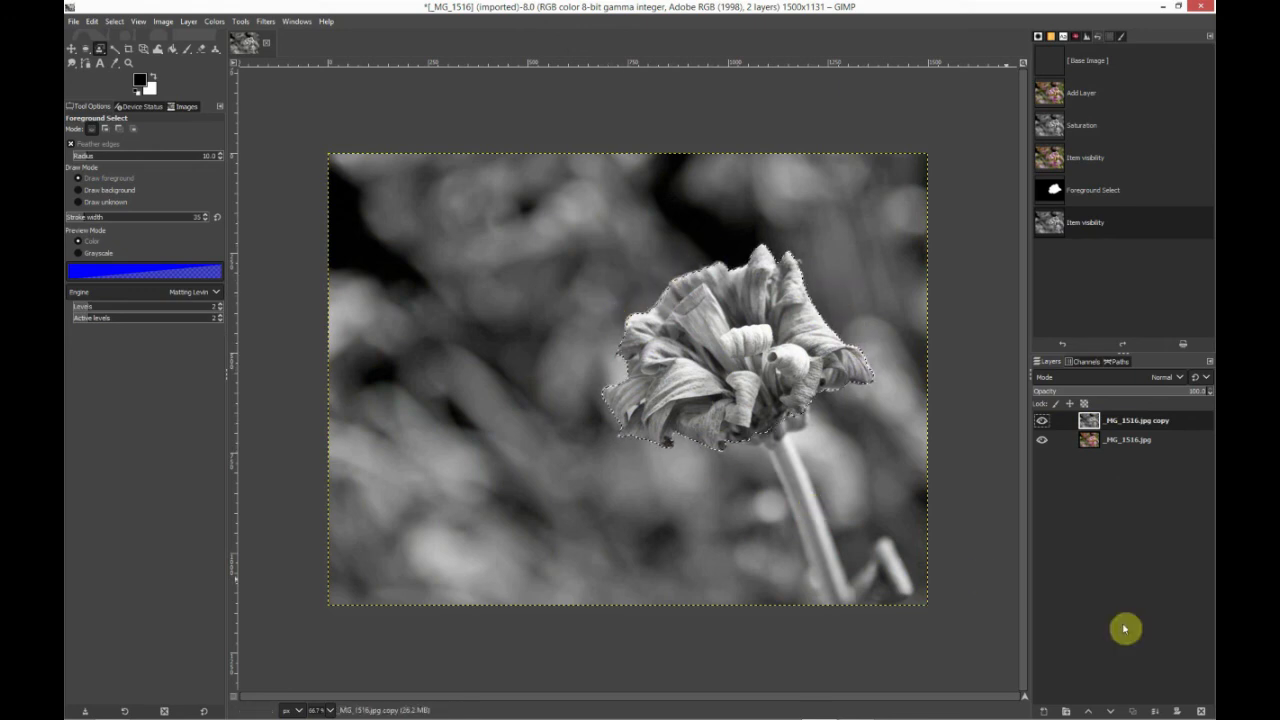
pyautogui.click(1177, 711)
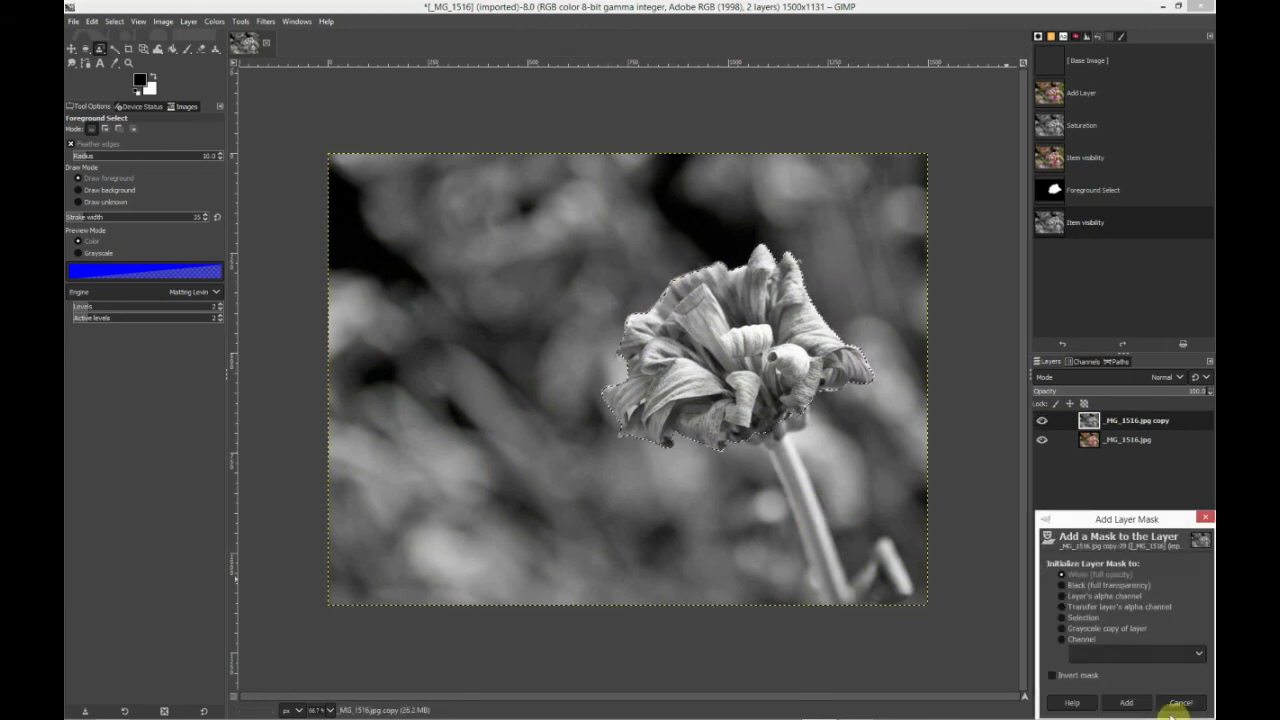
pyautogui.click(1088, 618)
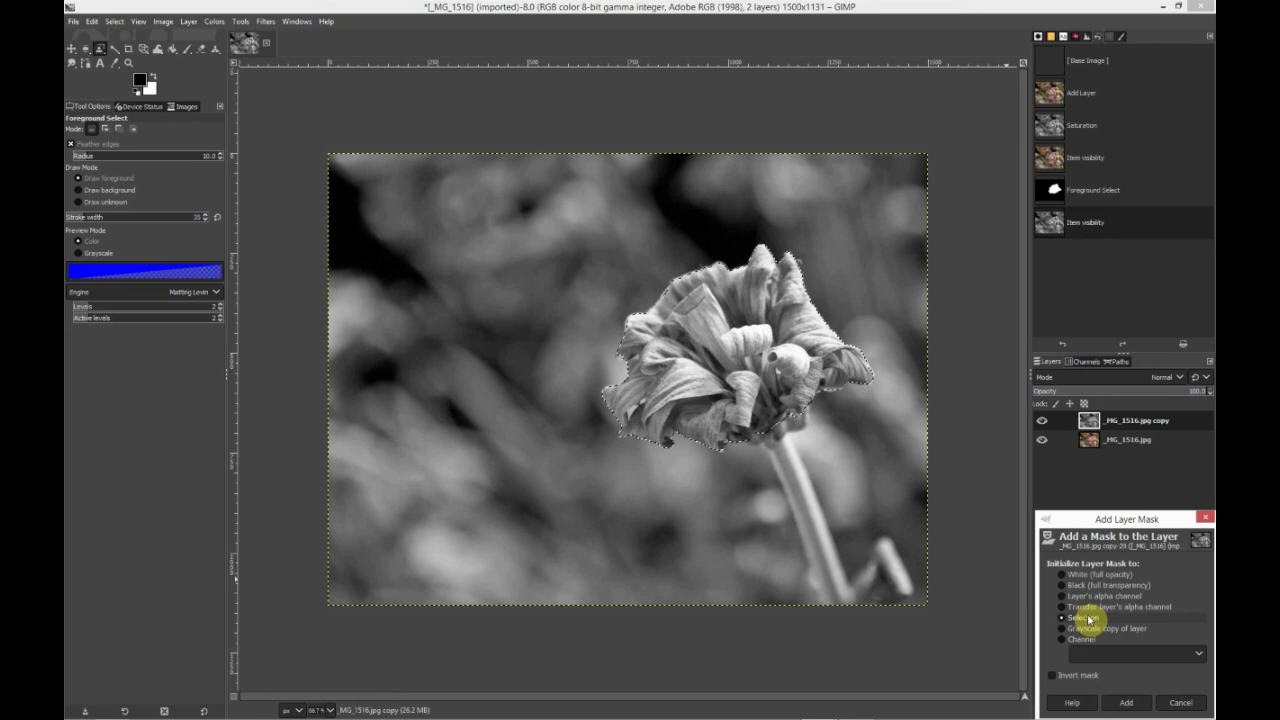
pyautogui.click(1138, 704)
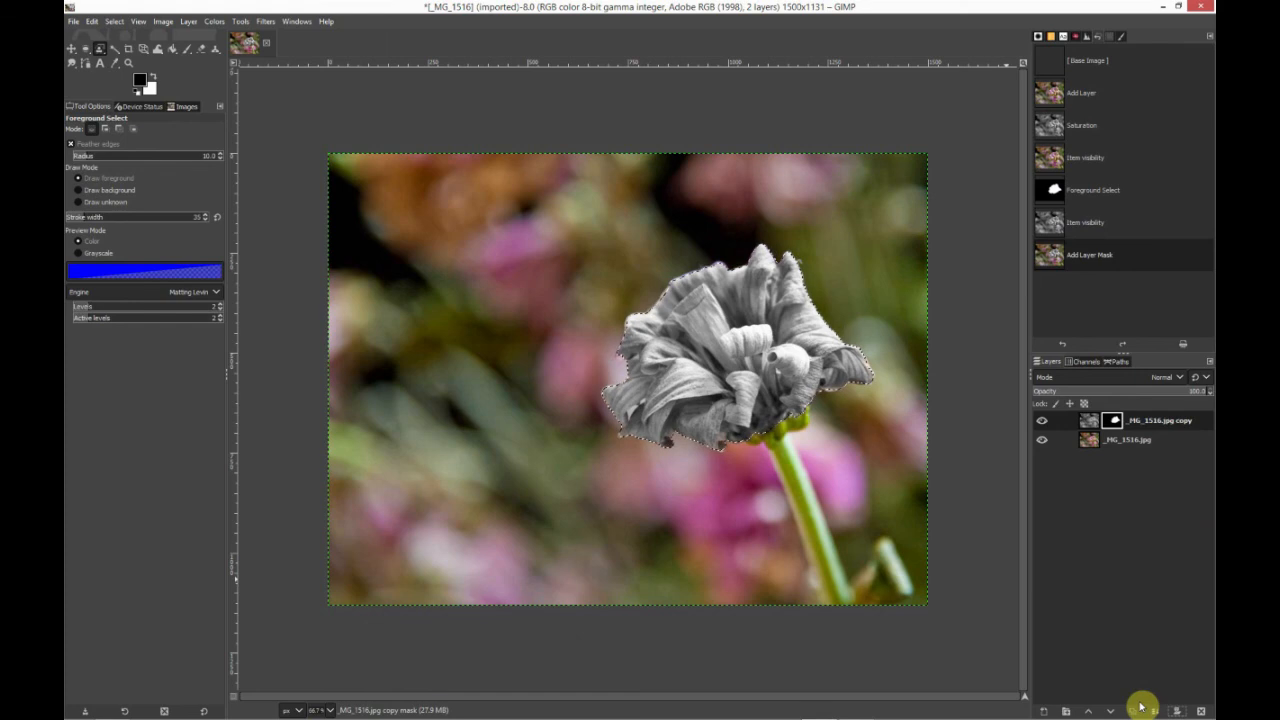
pyautogui.click(1107, 235)
pyautogui.click(1101, 199)
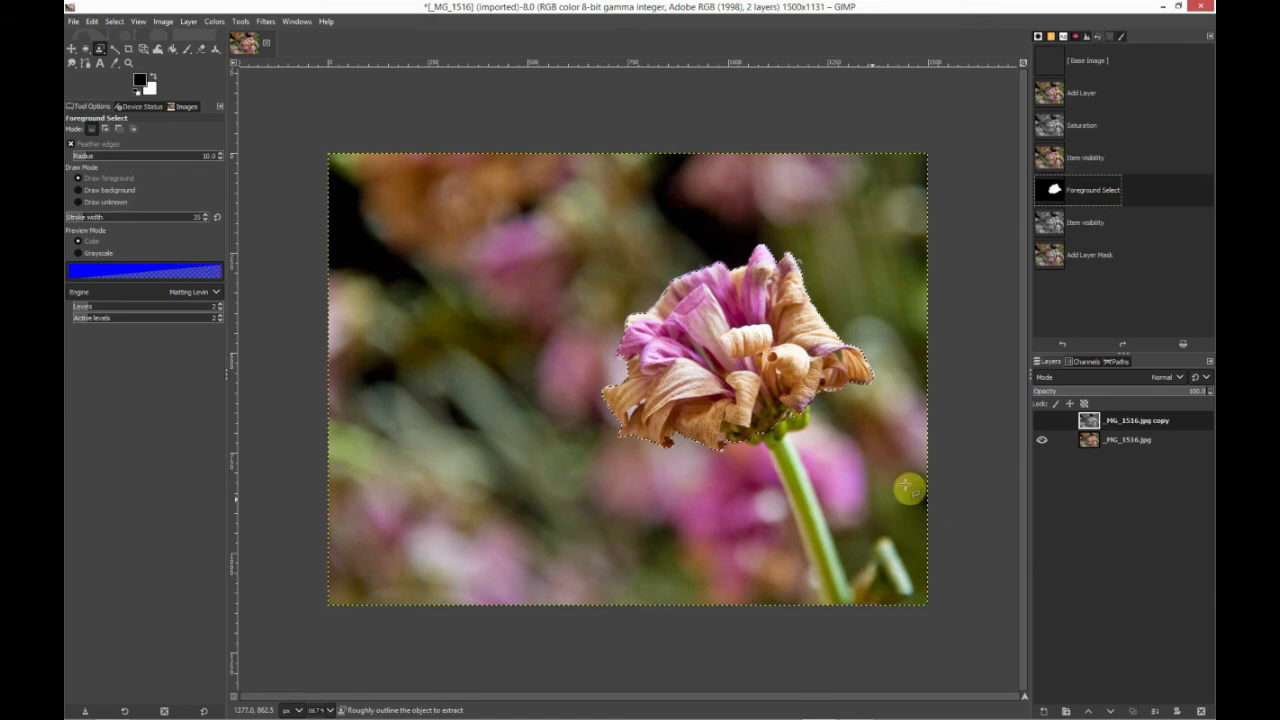
# Invert the flower selection and make the black-and-white layer copy visible.
pyautogui.click(118, 22)
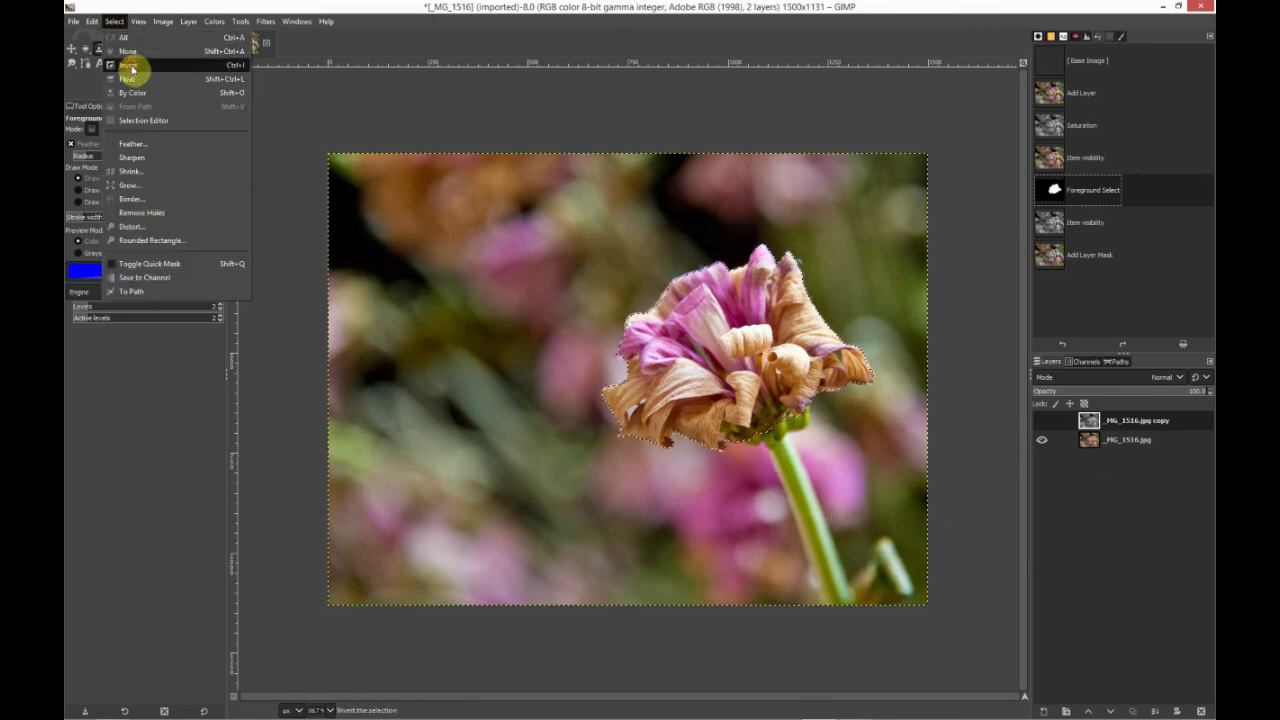
pyautogui.click(130, 64)
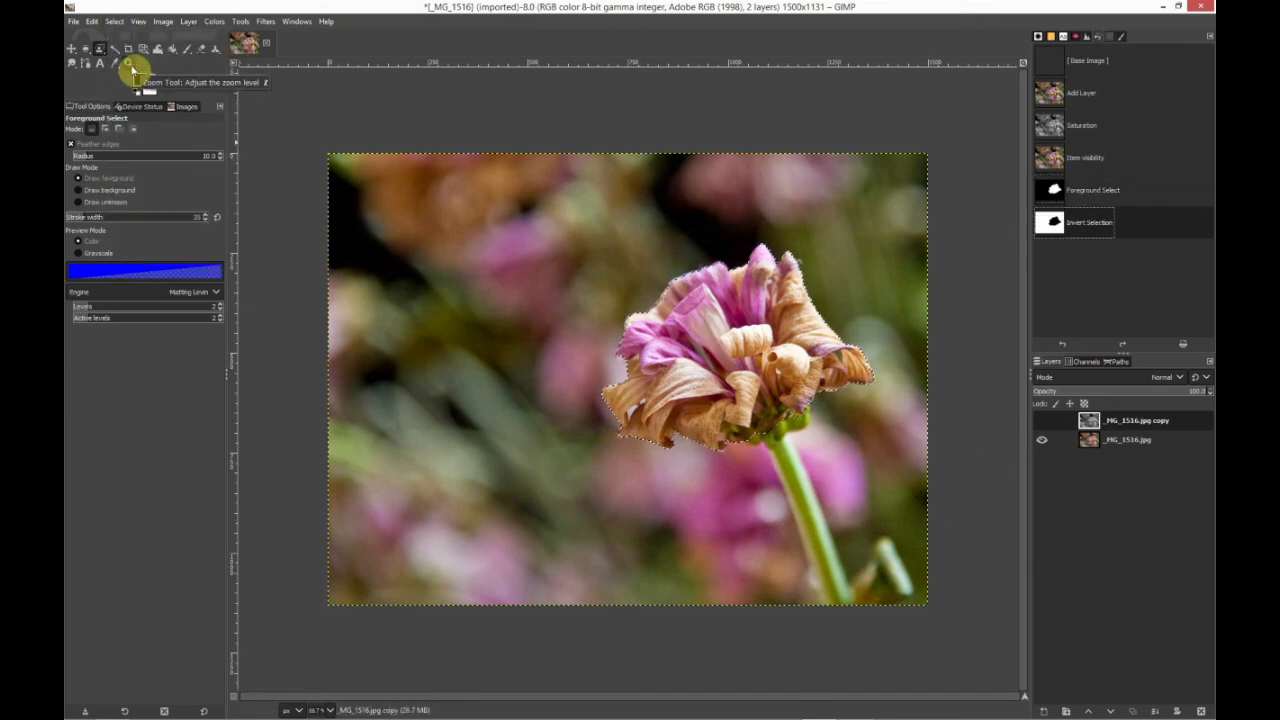
pyautogui.click(1041, 421)
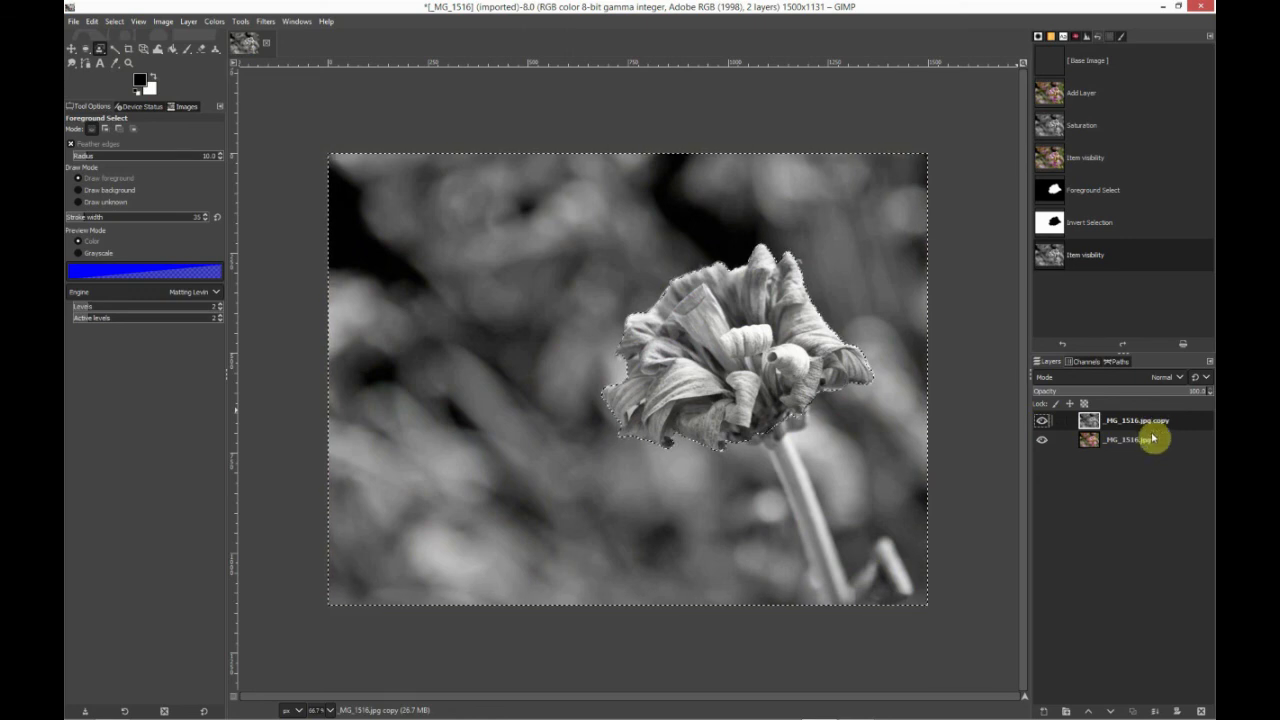
# Add a layer mask initialized from the selection to the black-and-white copy, and clear the selection.
pyautogui.click(1178, 713)
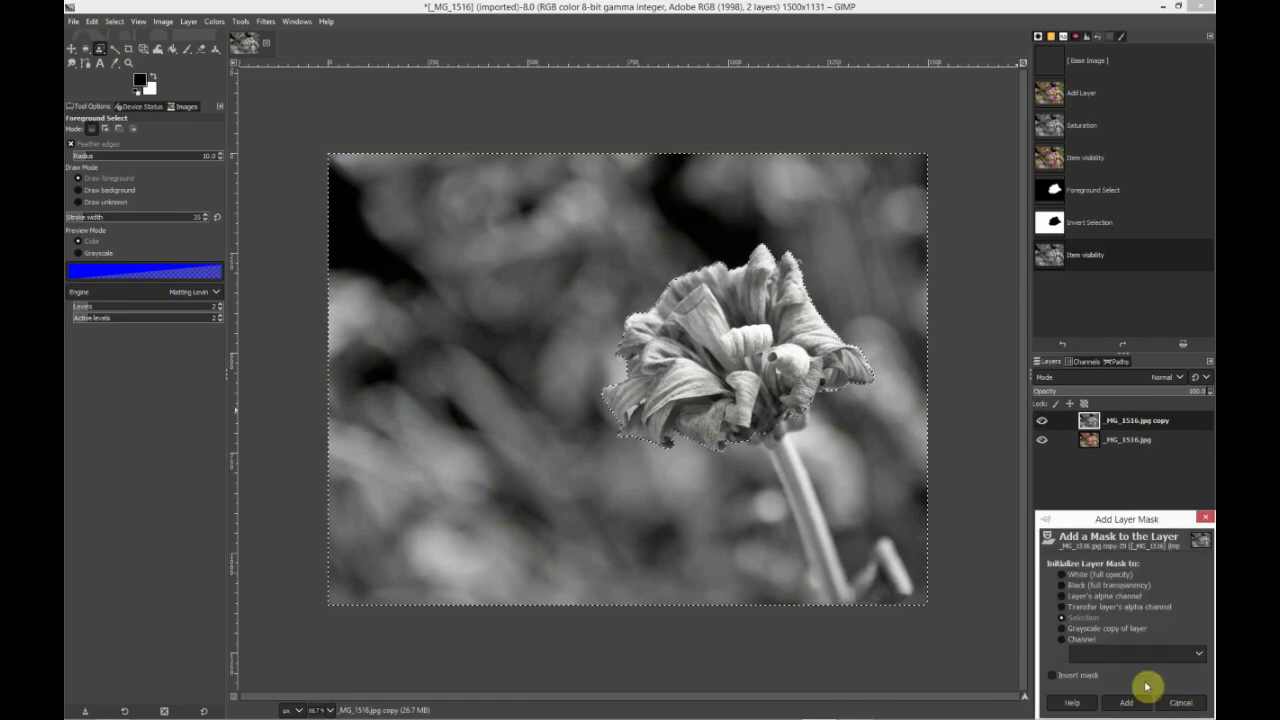
pyautogui.click(1061, 618)
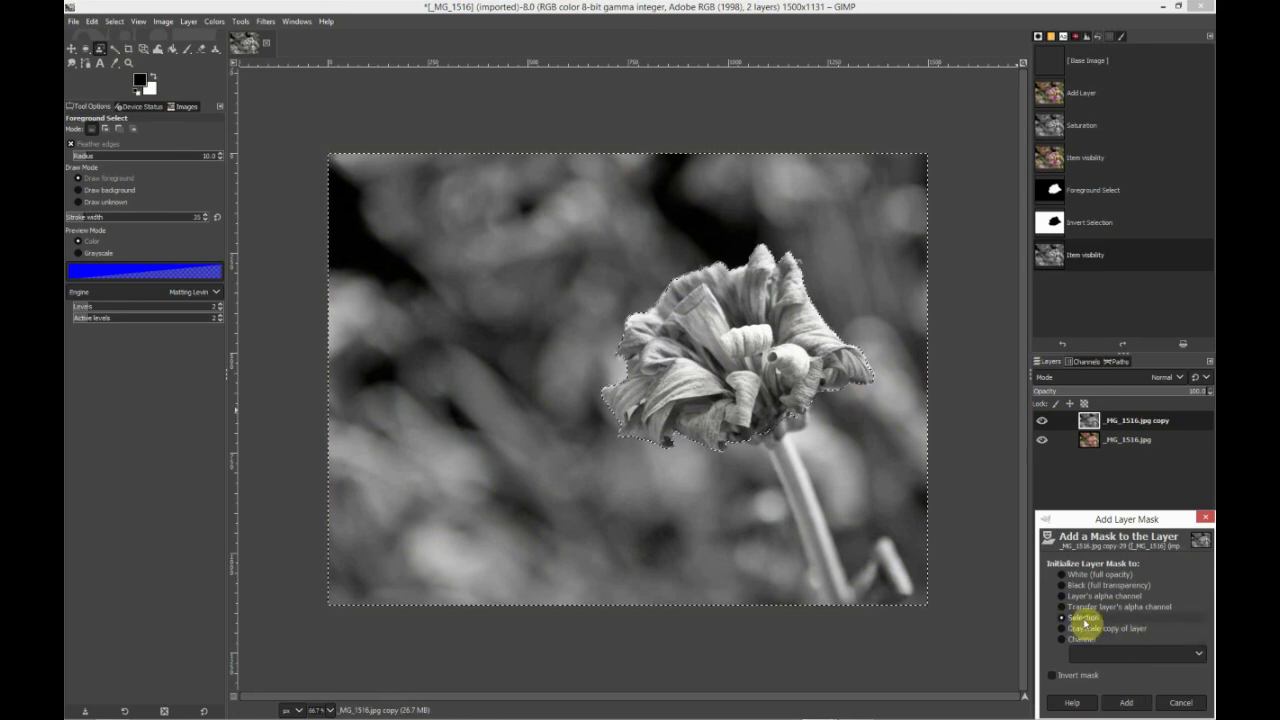
pyautogui.click(1127, 702)
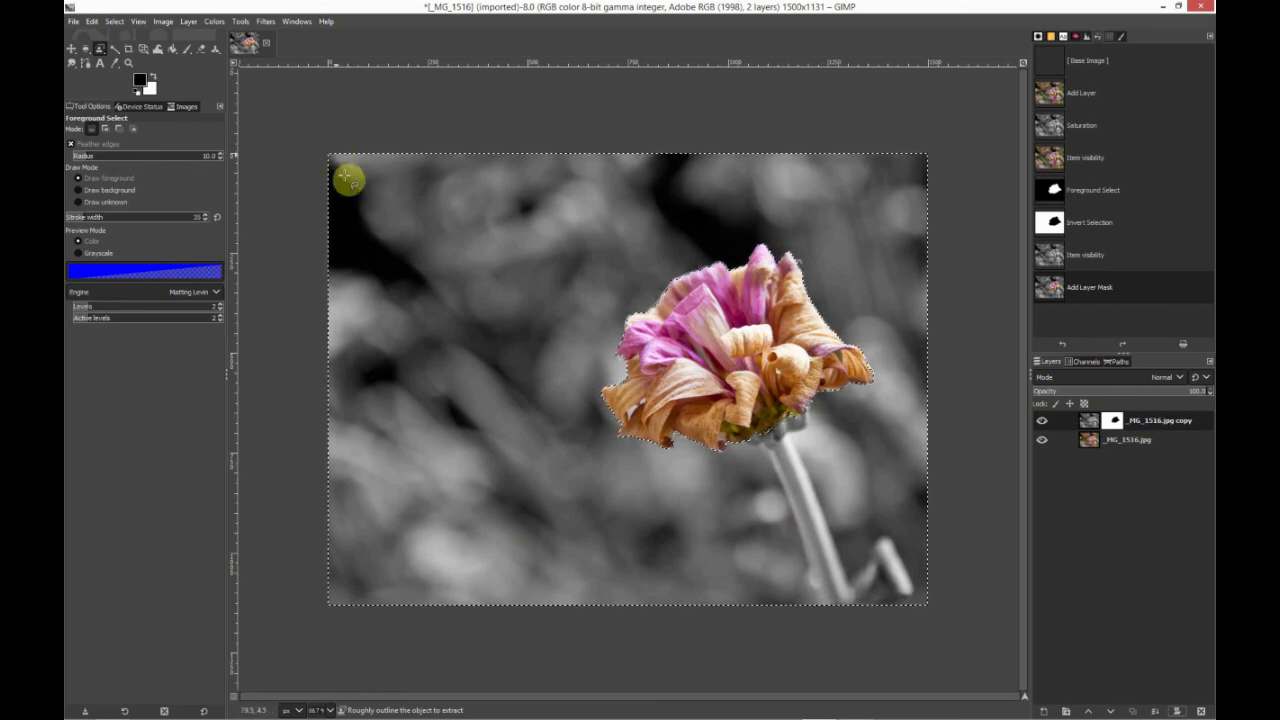
pyautogui.click(114, 21)
pyautogui.click(125, 60)
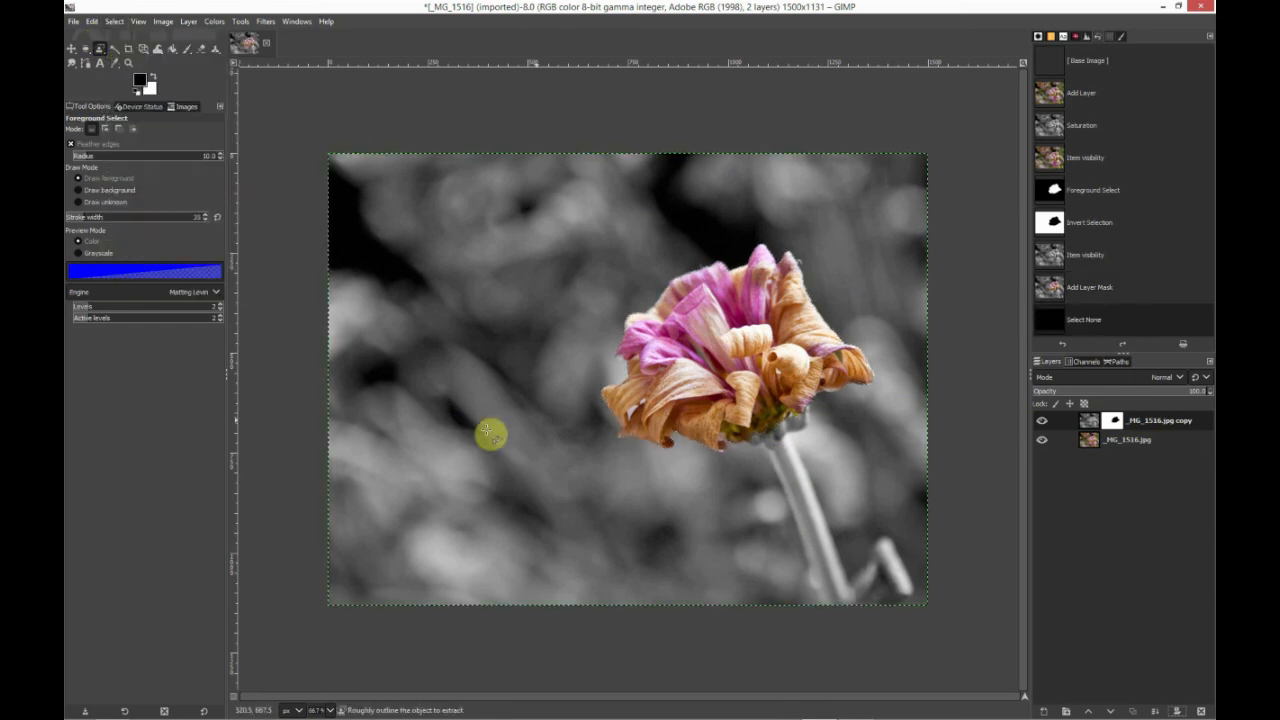